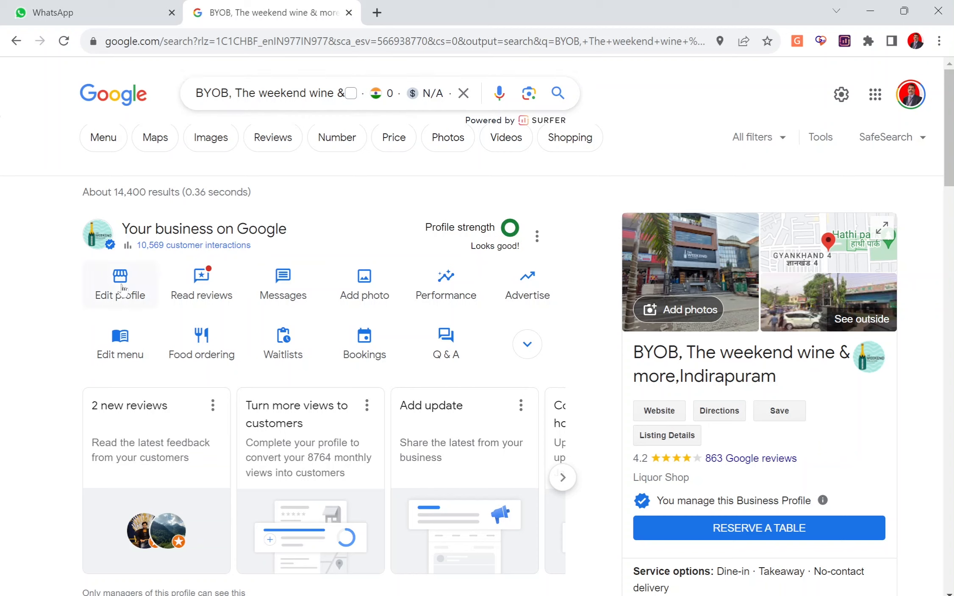
{"action": "left_click_drag", "start_coordinate": [120, 229], "coordinate": [300, 229]}
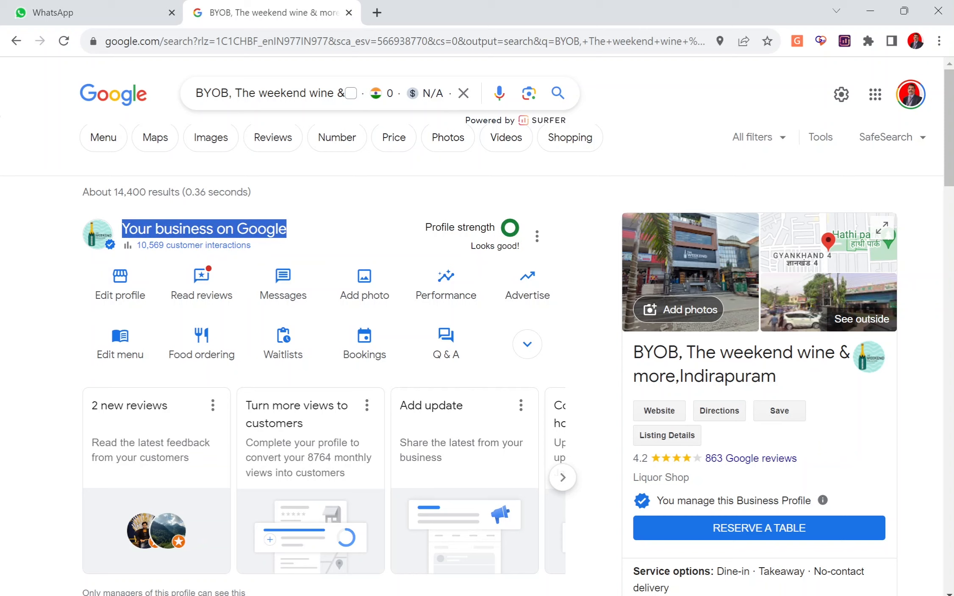
{"action": "left_click_drag", "start_coordinate": [658, 502], "coordinate": [817, 507]}
{"action": "left_click", "coordinate": [564, 197]}
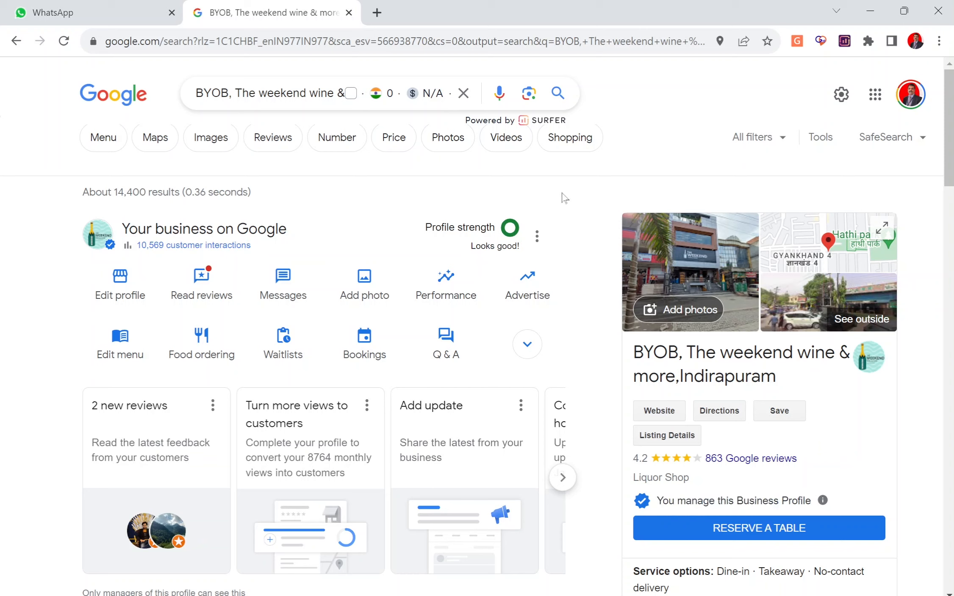
In the Business Profile's People and access settings, add a new person using the invitee's email address.
{"action": "left_click", "coordinate": [537, 245]}
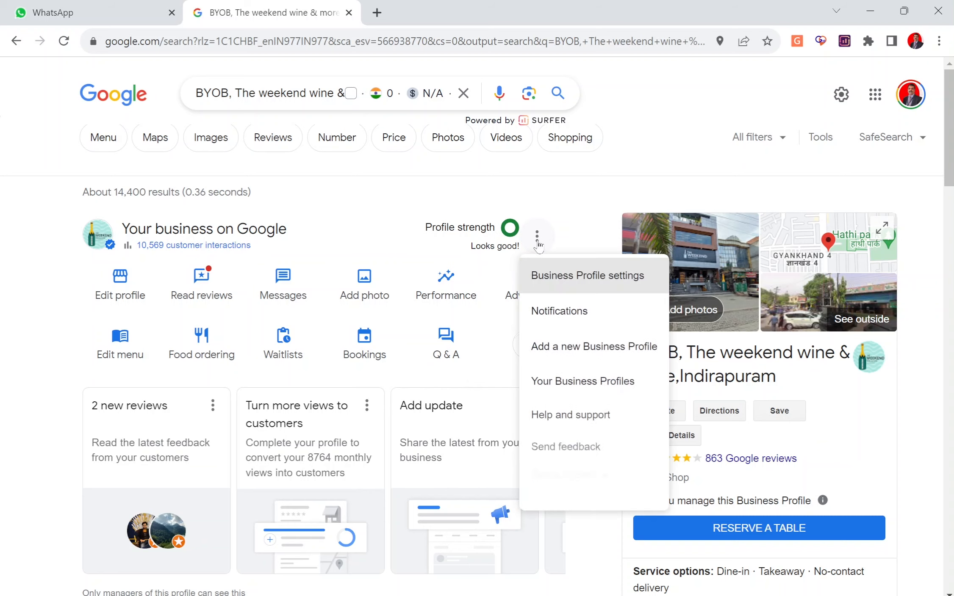
{"action": "left_click", "coordinate": [579, 280]}
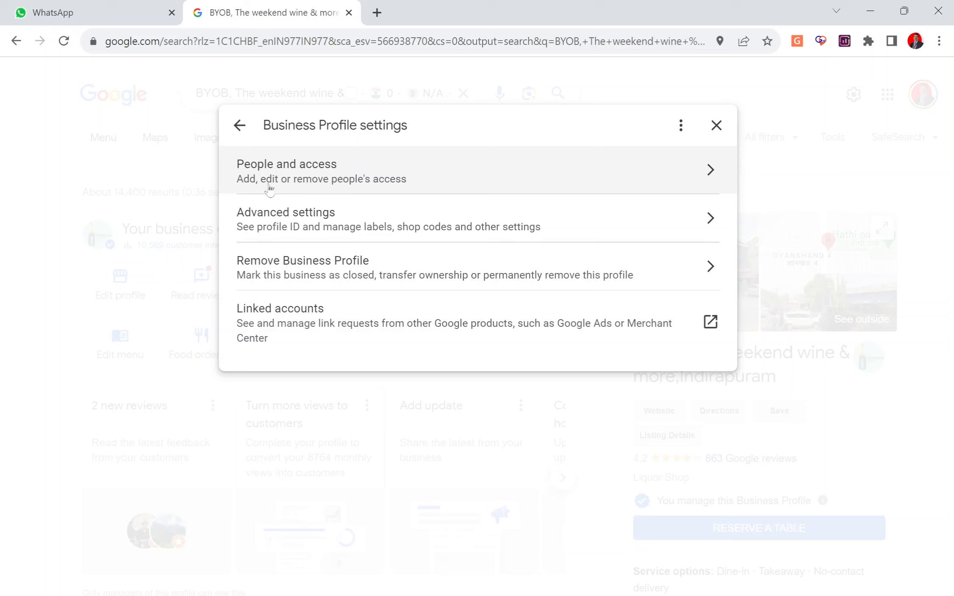
{"action": "left_click", "coordinate": [300, 178]}
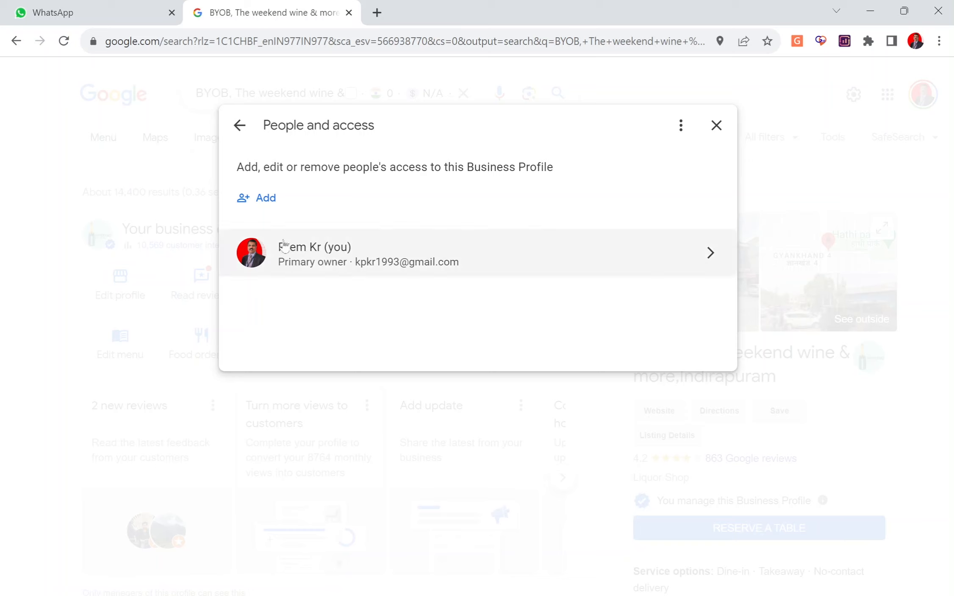
{"action": "left_click", "coordinate": [259, 199]}
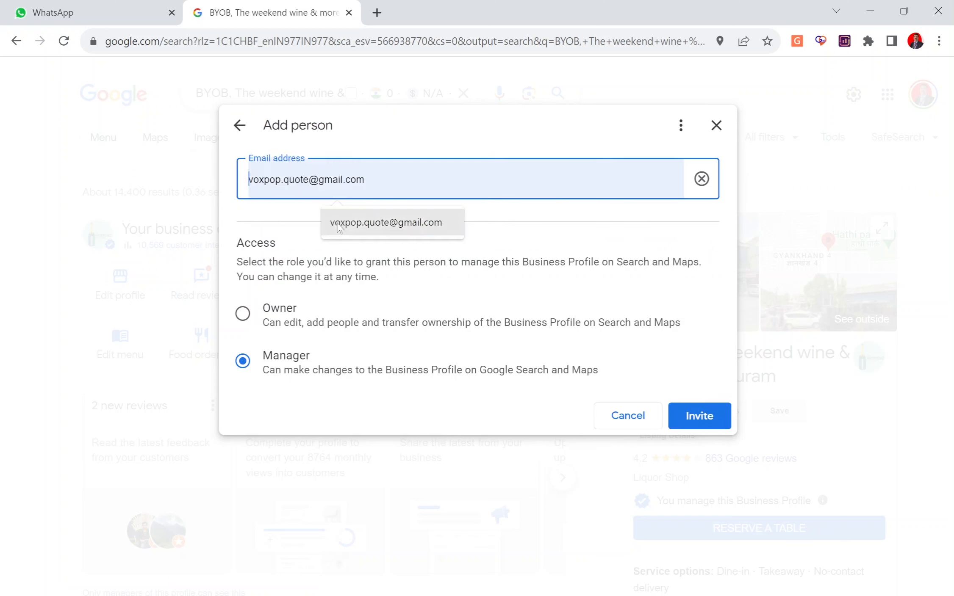
{"action": "left_click", "coordinate": [325, 216]}
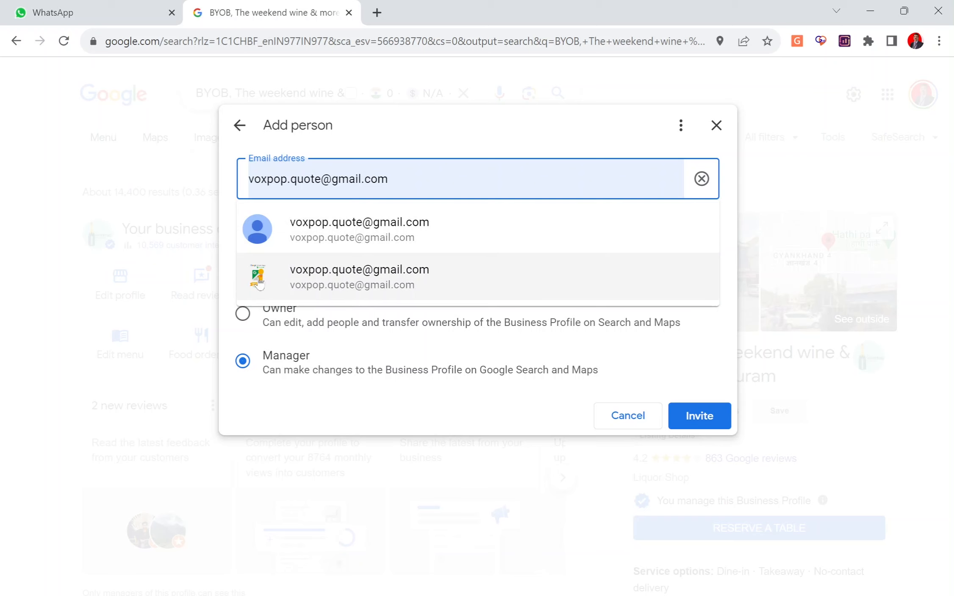
{"action": "left_click", "coordinate": [259, 279]}
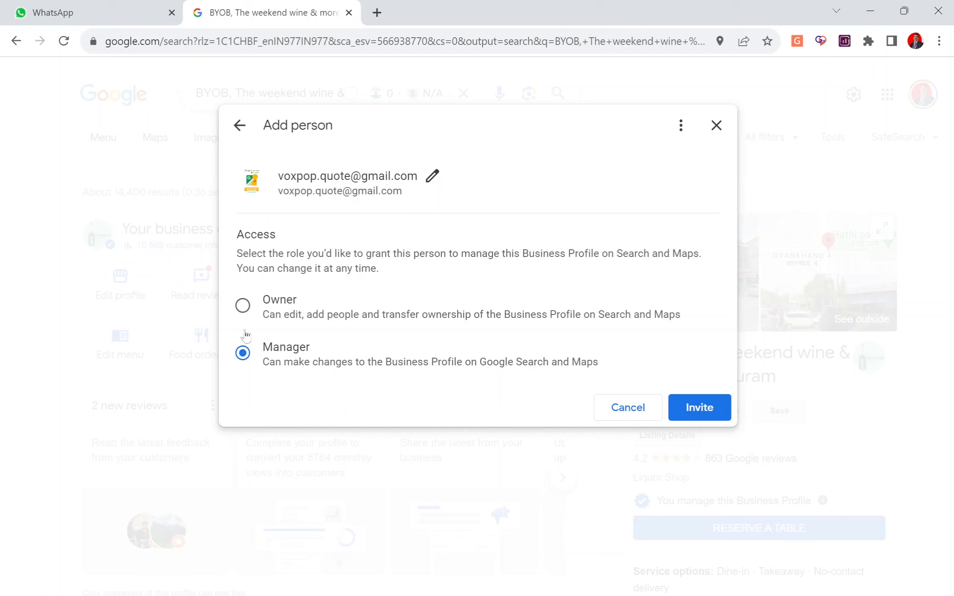
Give the new person Manager access, send the invitation and close the settings.
{"action": "left_click", "coordinate": [243, 311]}
{"action": "left_click", "coordinate": [243, 354]}
{"action": "left_click", "coordinate": [243, 306]}
{"action": "left_click", "coordinate": [239, 358]}
{"action": "left_click", "coordinate": [702, 411]}
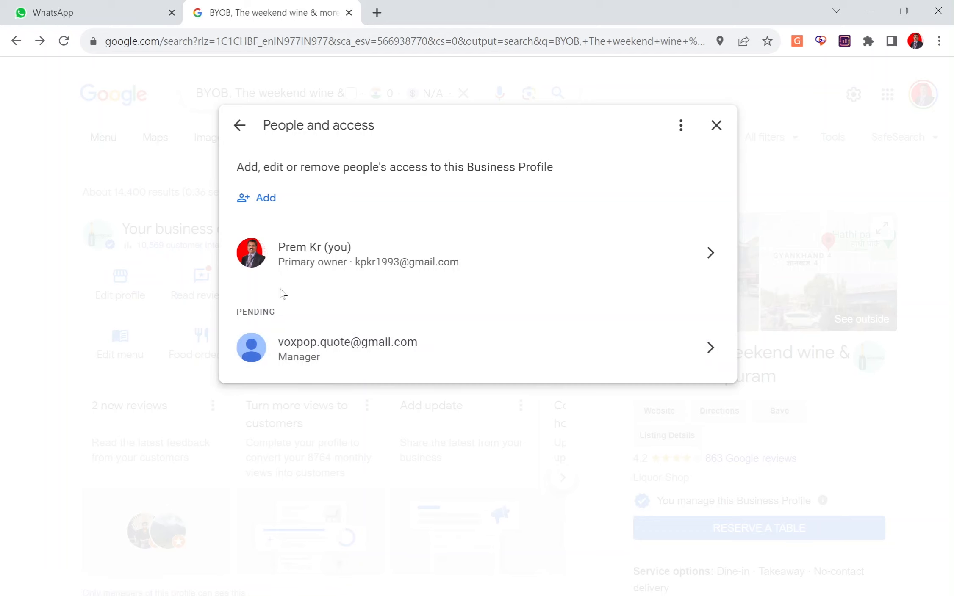
{"action": "left_click", "coordinate": [716, 125]}
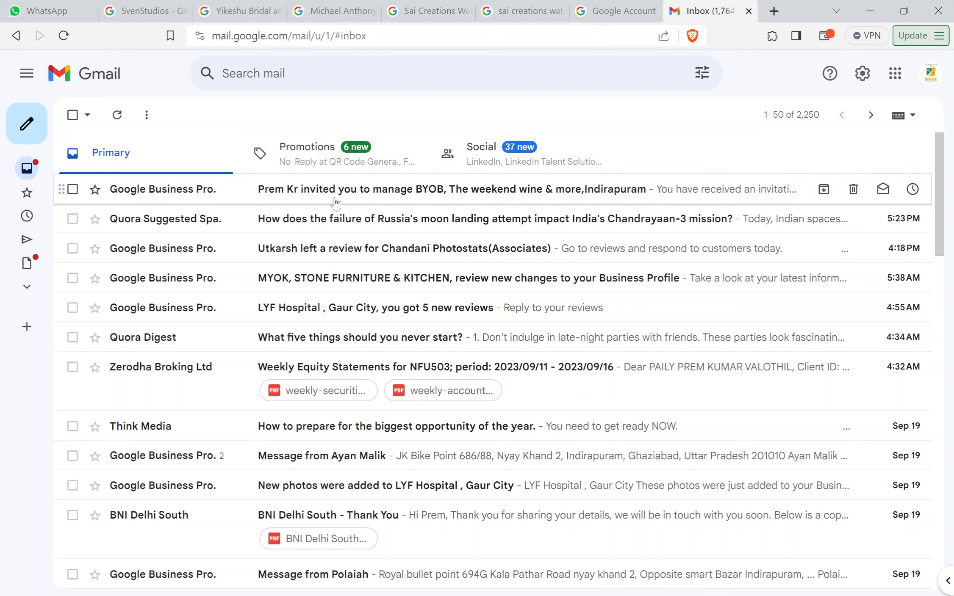
In the invitee's Gmail inbox, open the invitation to manage BYOB, The weekend wine & more,Indirapuram and follow its Accept link.
{"action": "left_click", "coordinate": [471, 193]}
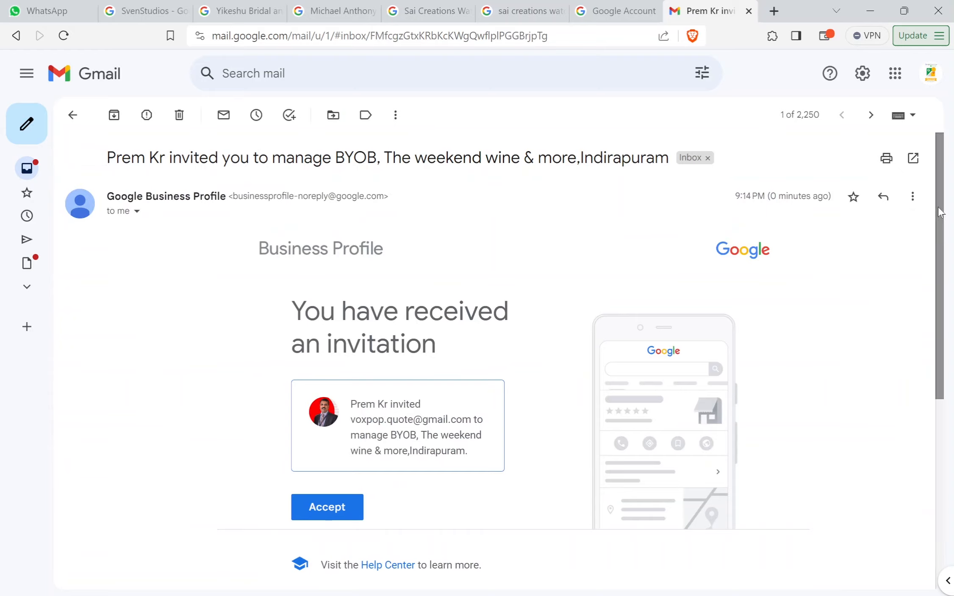
{"action": "left_click_drag", "start_coordinate": [937, 206], "coordinate": [936, 276]}
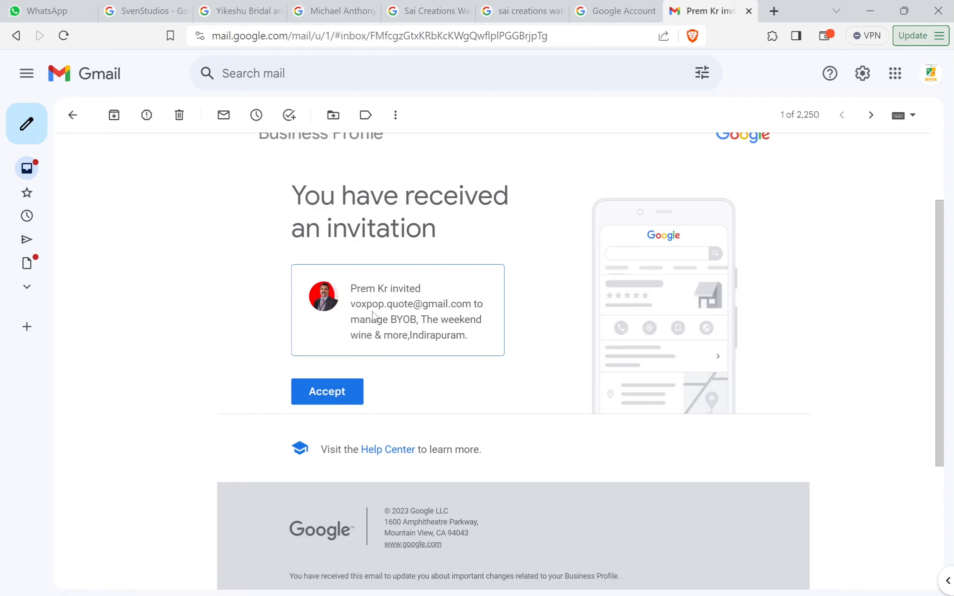
{"action": "left_click", "coordinate": [318, 398]}
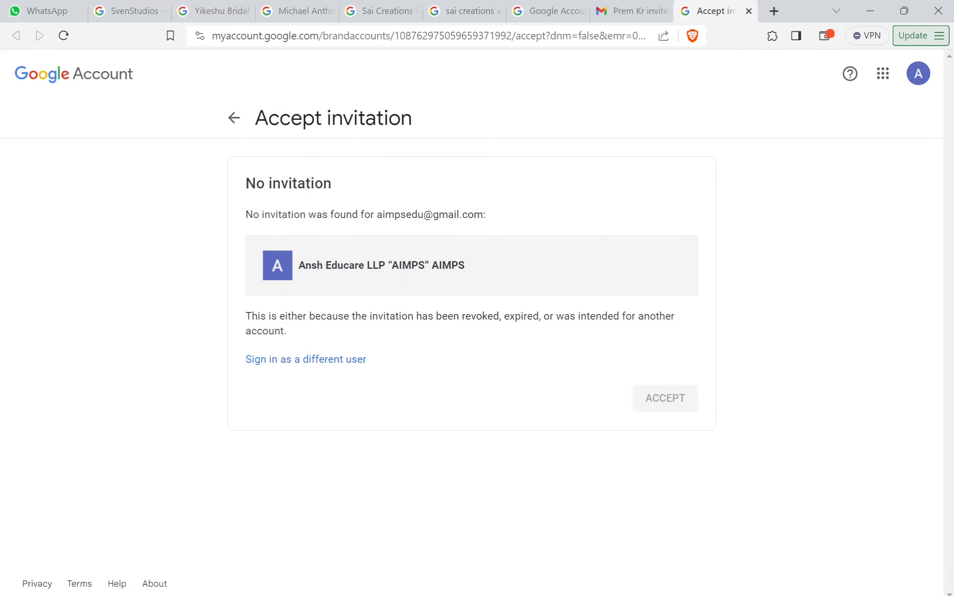
Switch the invitation page to the invited Voxpop account and accept becoming a manager of the profile.
{"action": "left_click", "coordinate": [918, 73]}
{"action": "left_click", "coordinate": [721, 341]}
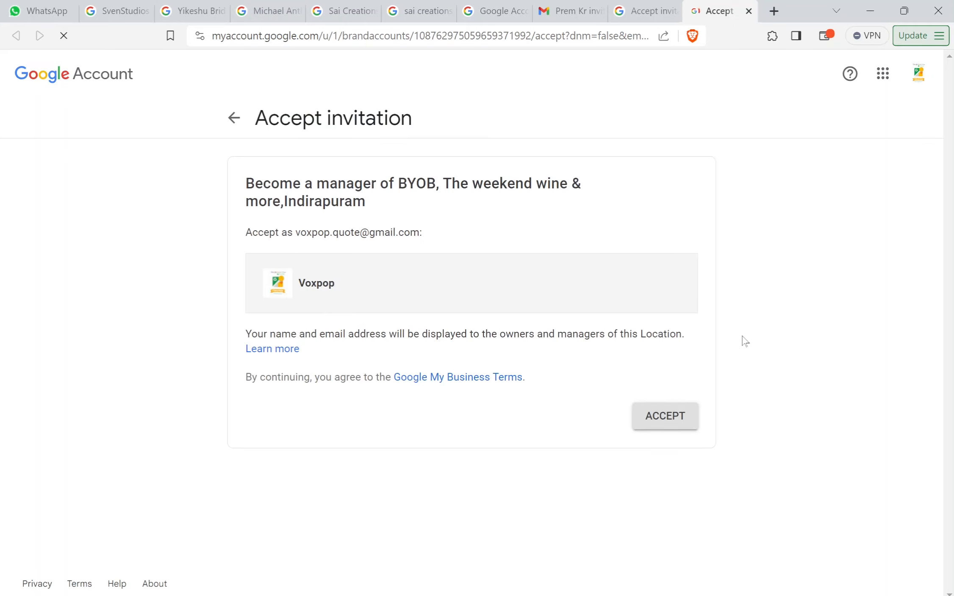
{"action": "left_click", "coordinate": [674, 418]}
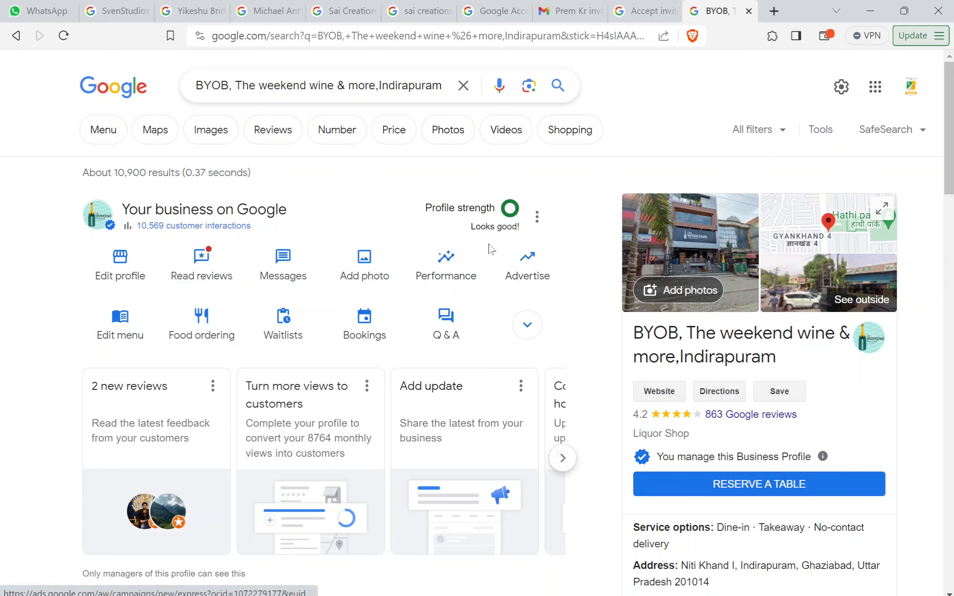
Check the profile's People and access list from the manager account, then close it.
{"action": "left_click", "coordinate": [537, 218]}
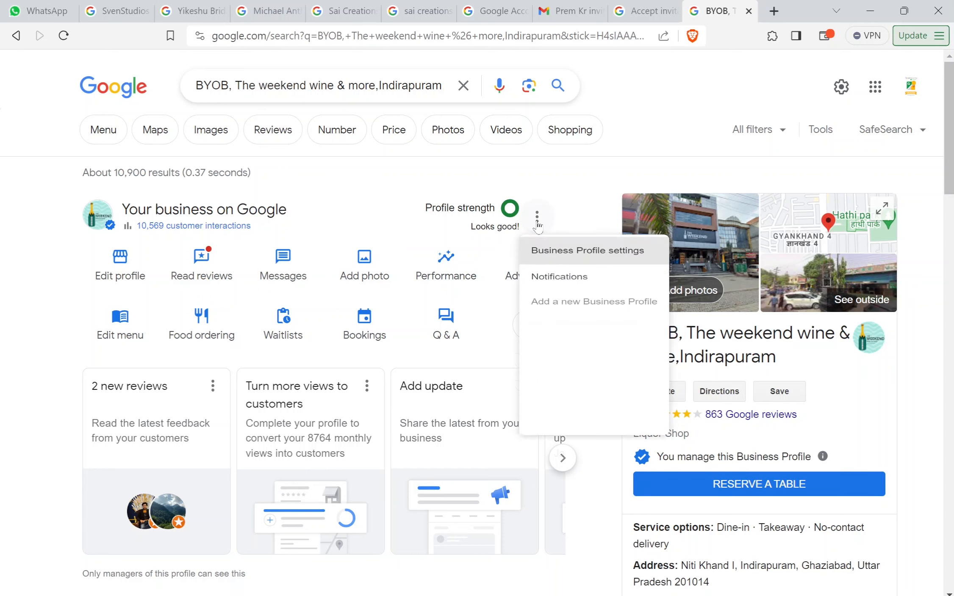
{"action": "left_click", "coordinate": [549, 262]}
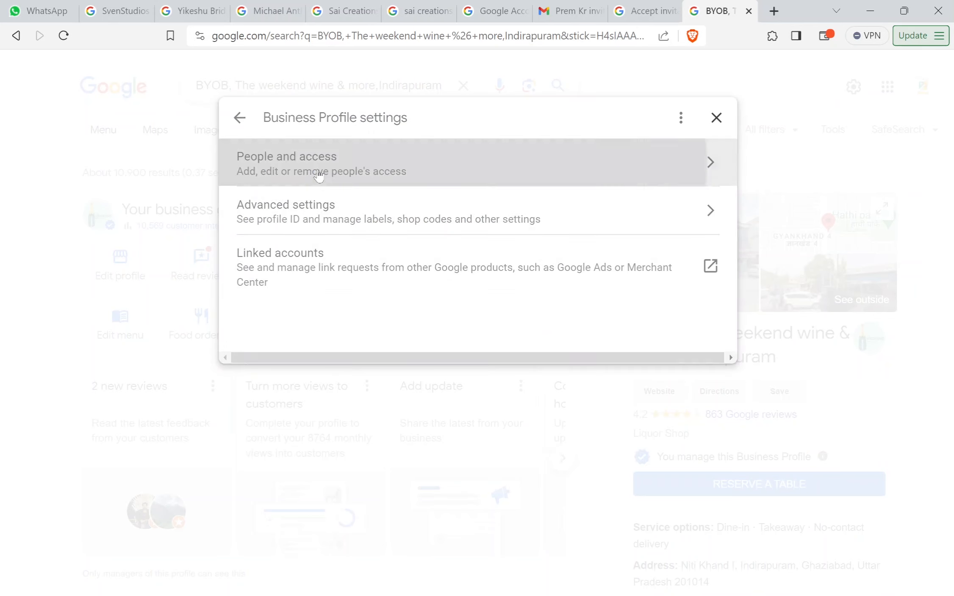
{"action": "left_click", "coordinate": [321, 174]}
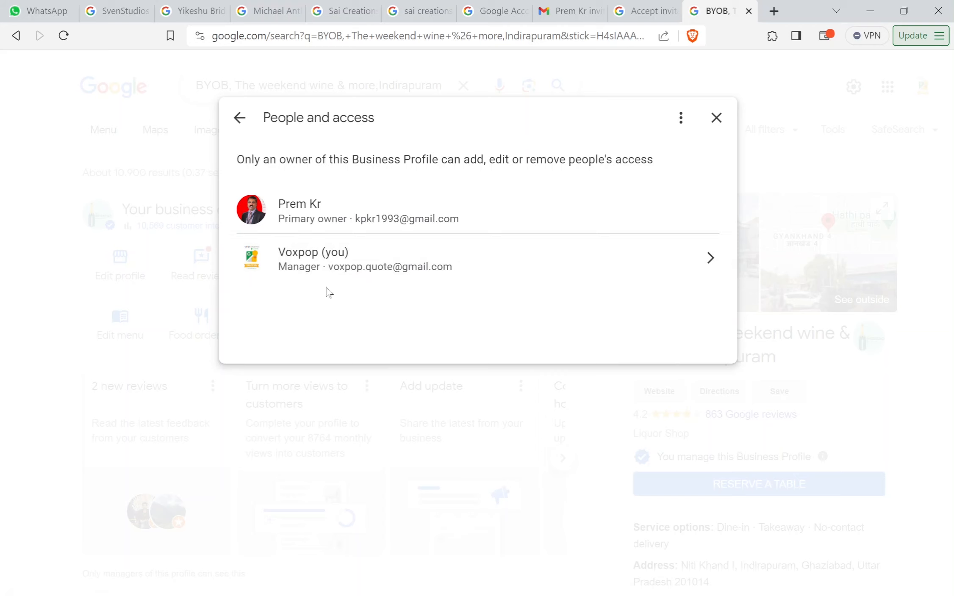
{"action": "left_click", "coordinate": [717, 120]}
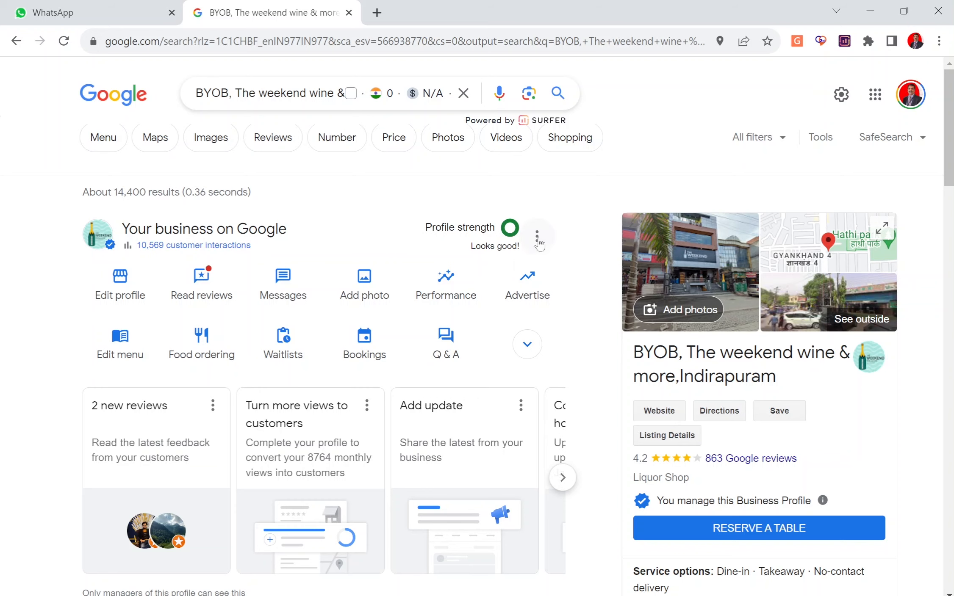
From the owner account, remove the manager Voxpop from the Business Profile's People and access settings and close the dialog.
{"action": "left_click", "coordinate": [537, 236]}
{"action": "left_click", "coordinate": [553, 275]}
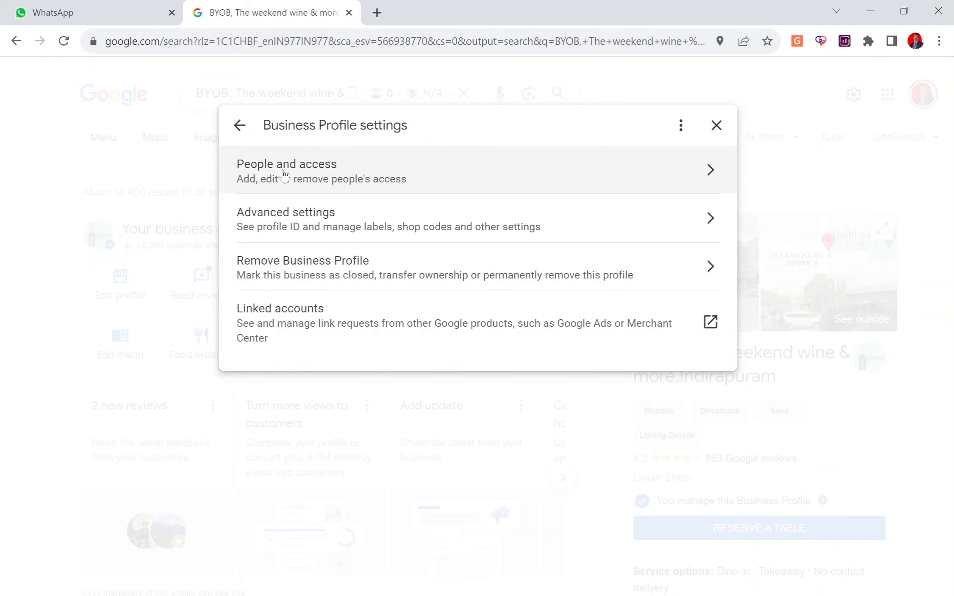
{"action": "left_click", "coordinate": [284, 173]}
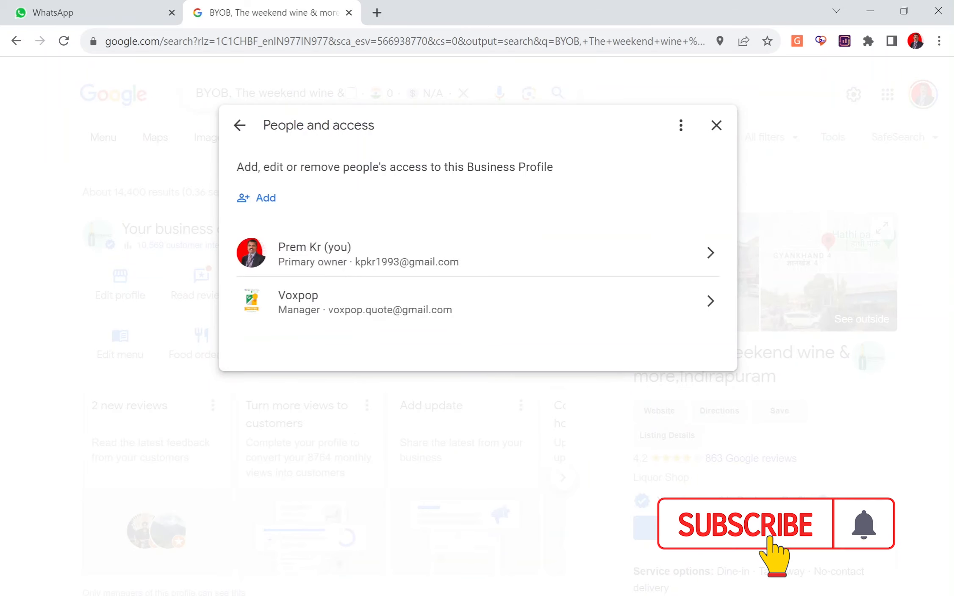
{"action": "left_click", "coordinate": [710, 309]}
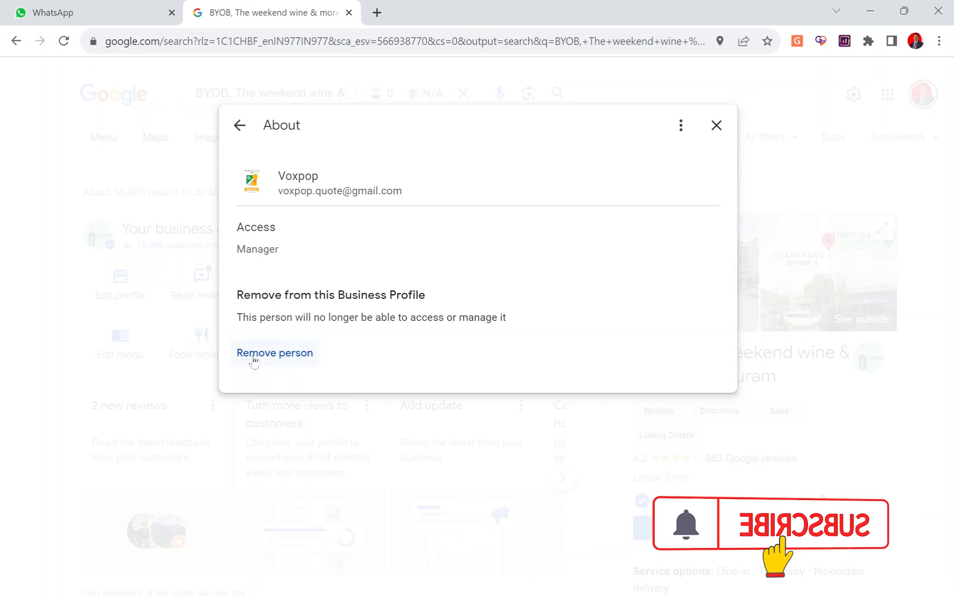
{"action": "left_click", "coordinate": [278, 356]}
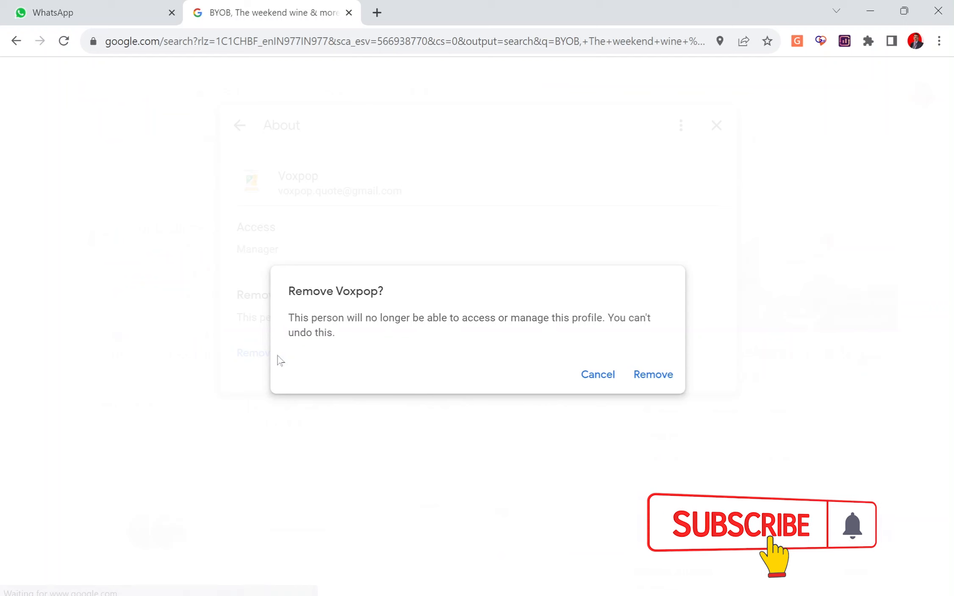
{"action": "left_click", "coordinate": [651, 376]}
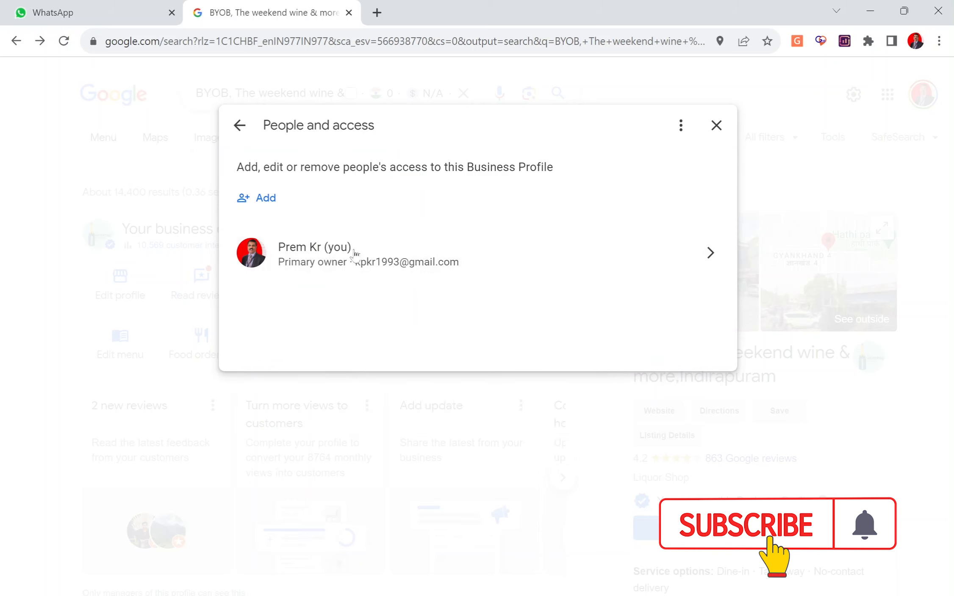
{"action": "left_click", "coordinate": [716, 125]}
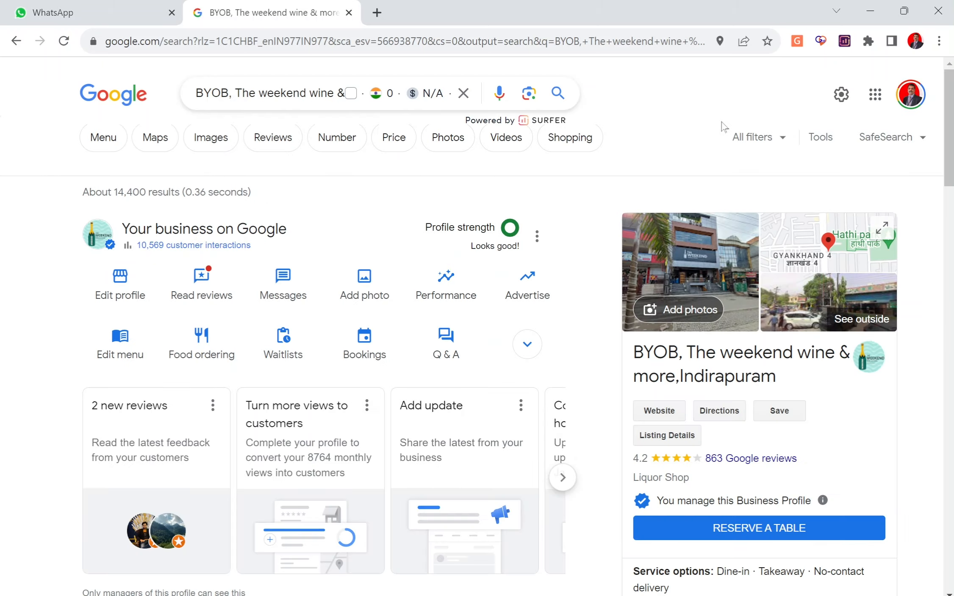
Review the owner's People and access list again to verify who still has access, and close it.
{"action": "left_click", "coordinate": [537, 238]}
{"action": "left_click", "coordinate": [549, 277]}
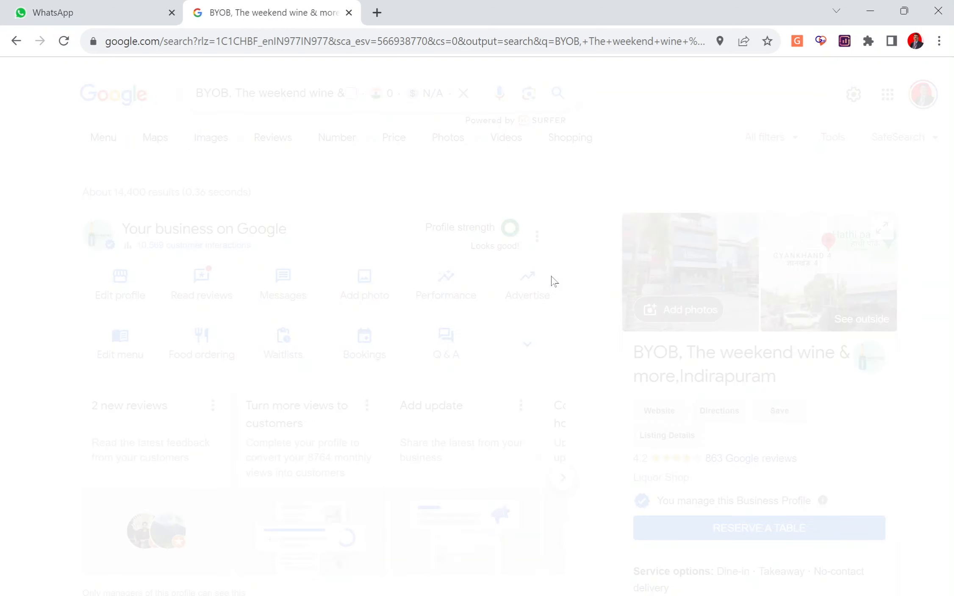
{"action": "left_click", "coordinate": [287, 175]}
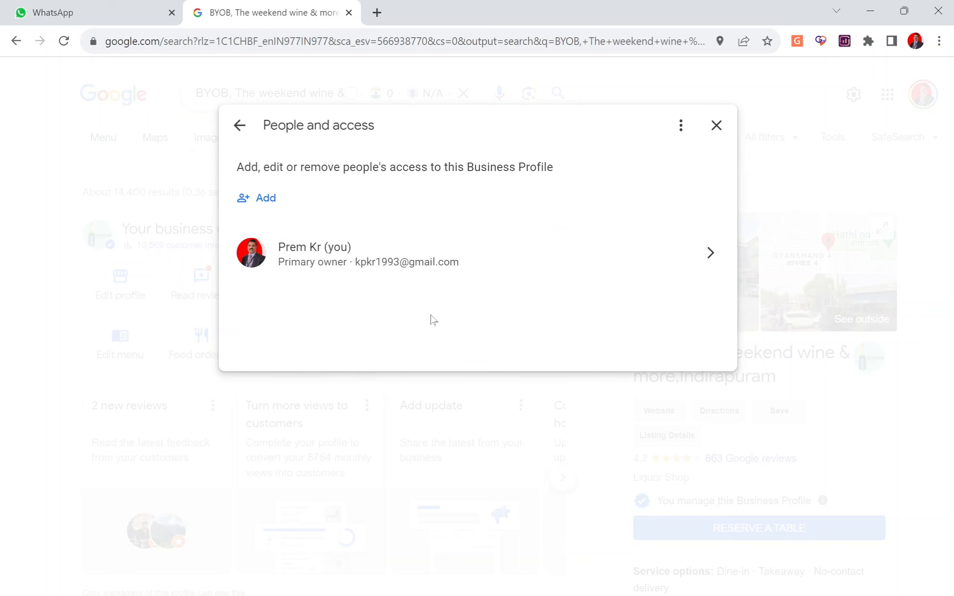
{"action": "left_click", "coordinate": [716, 125]}
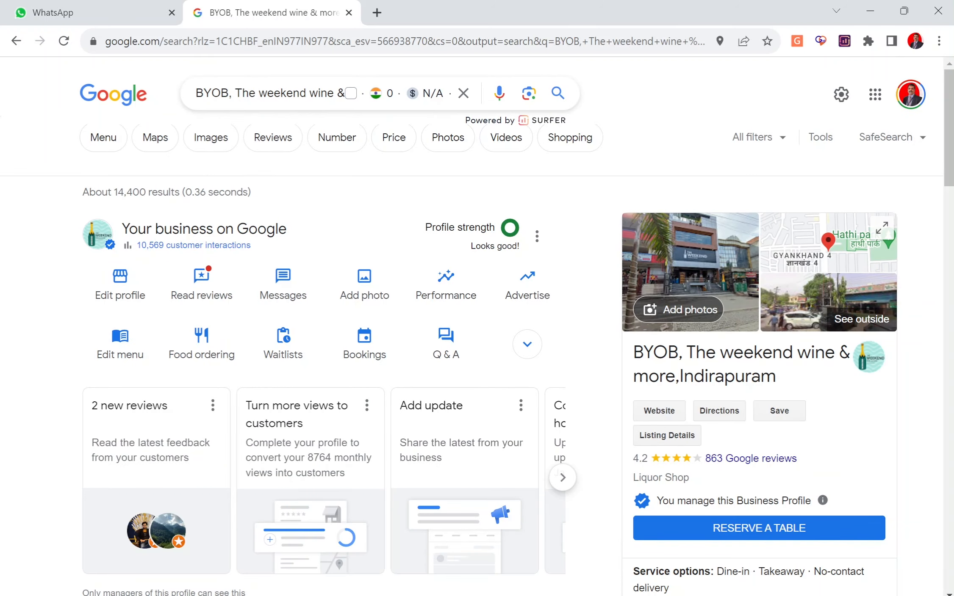
Switch to the manager's browser, close the business profile page and recheck the invitation page under the Voxpop account.
{"action": "left_click", "coordinate": [607, 594]}
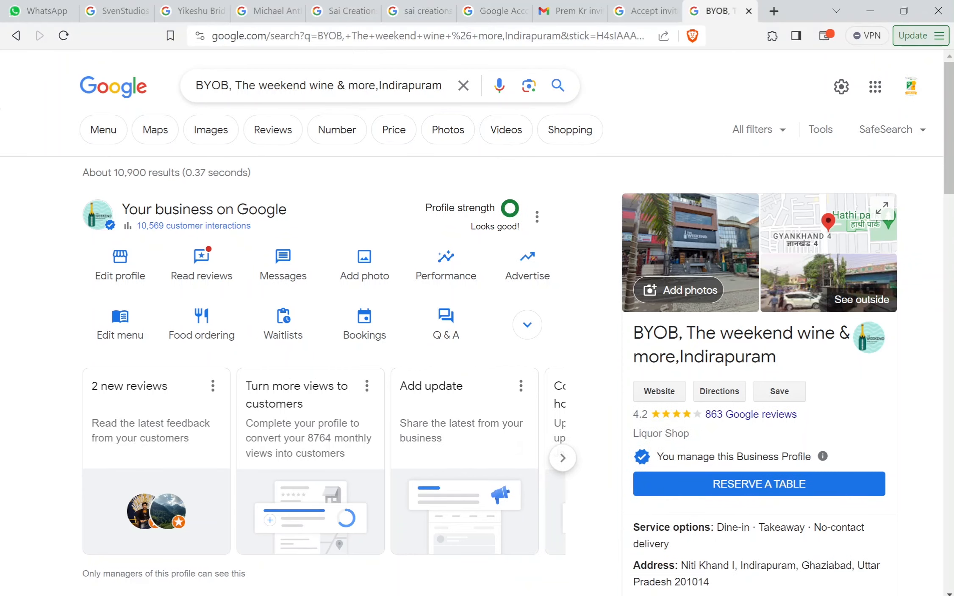
{"action": "left_click", "coordinate": [748, 11]}
{"action": "left_click", "coordinate": [912, 75]}
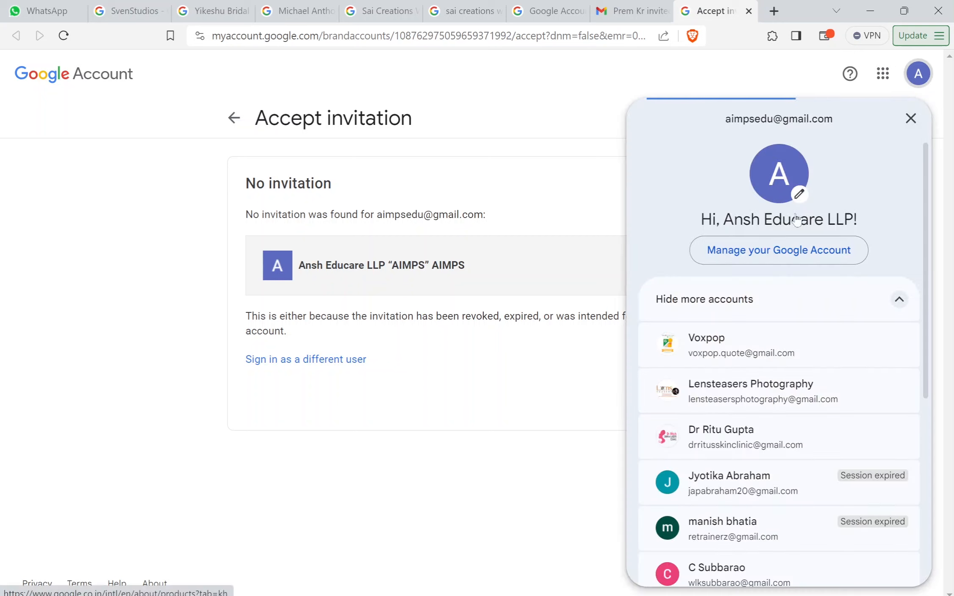
{"action": "left_click", "coordinate": [730, 334]}
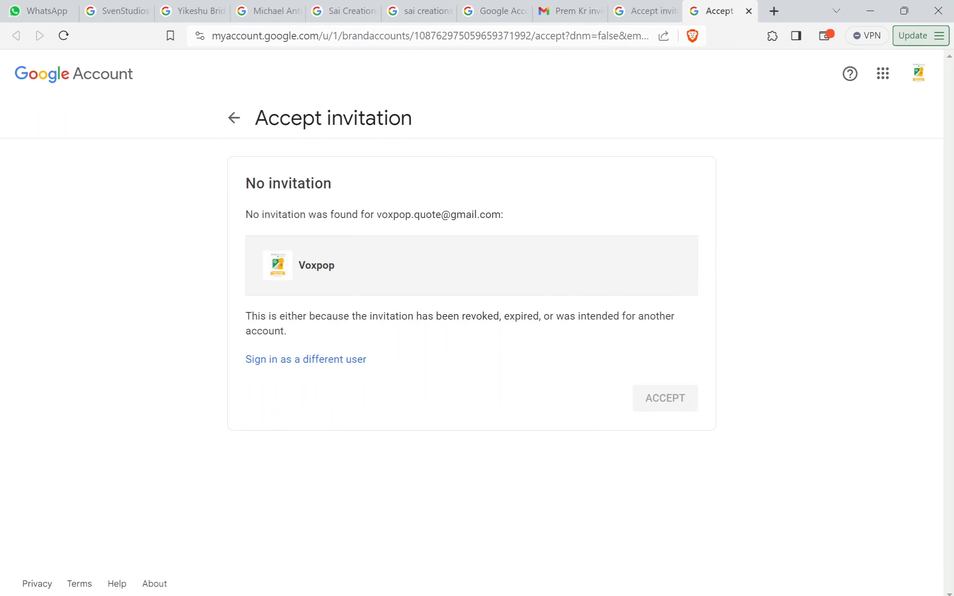
Close both invitation pages and open the inbox email titled "You can no longer manage BYOB, The weekend wine & more,Indirapuram".
{"action": "left_click", "coordinate": [749, 12]}
{"action": "left_click", "coordinate": [749, 12]}
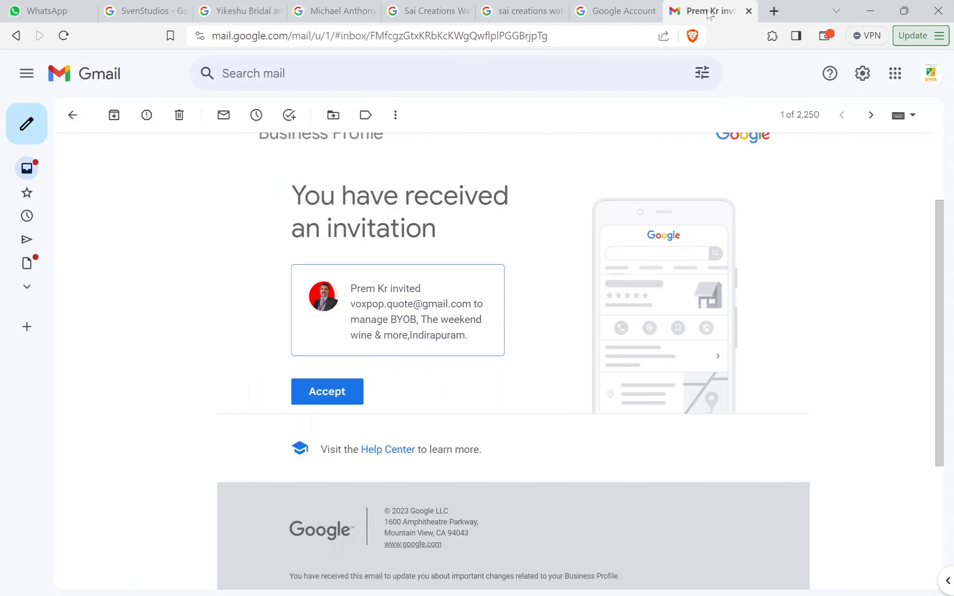
{"action": "left_click", "coordinate": [26, 177]}
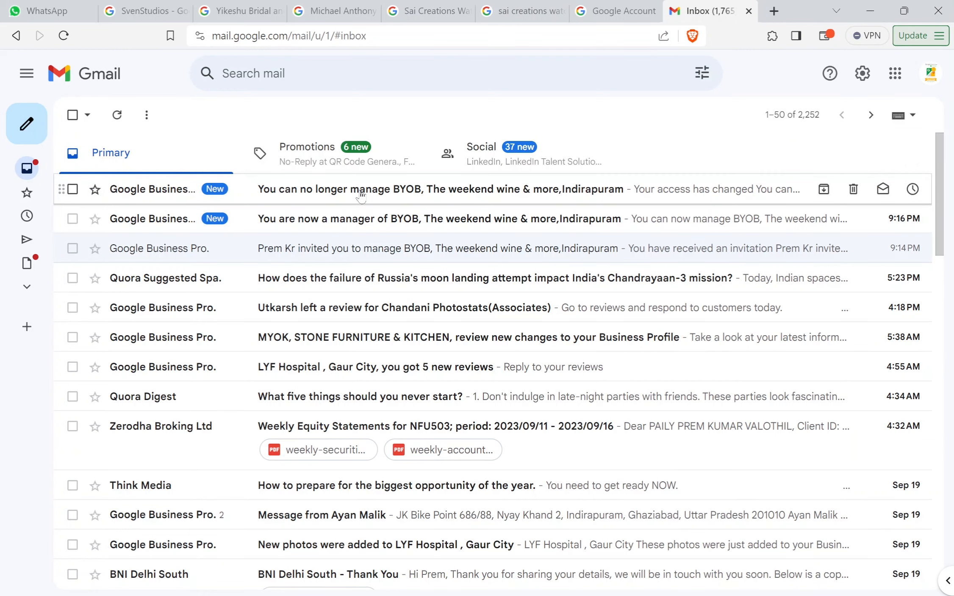
{"action": "left_click", "coordinate": [459, 194]}
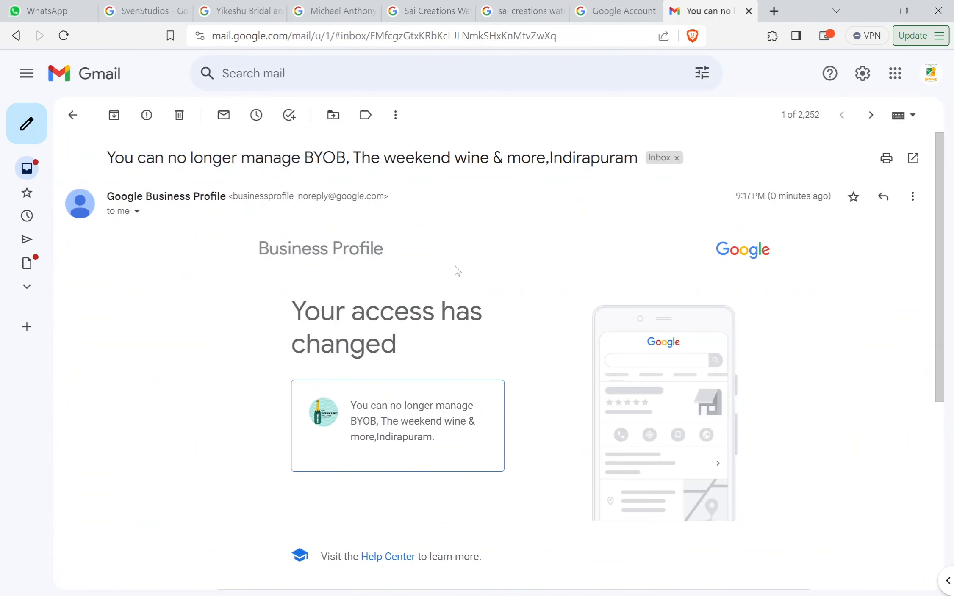